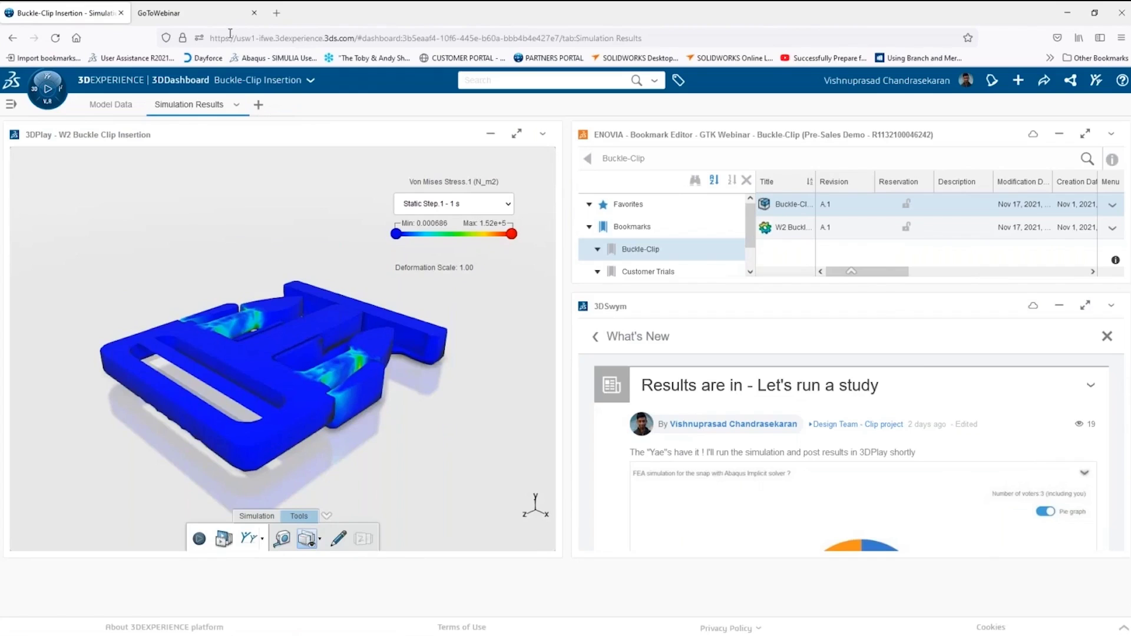
- Show the Model Data page and review the 'Run an FEA snap study ?' survey results in the feed
click(110, 104)
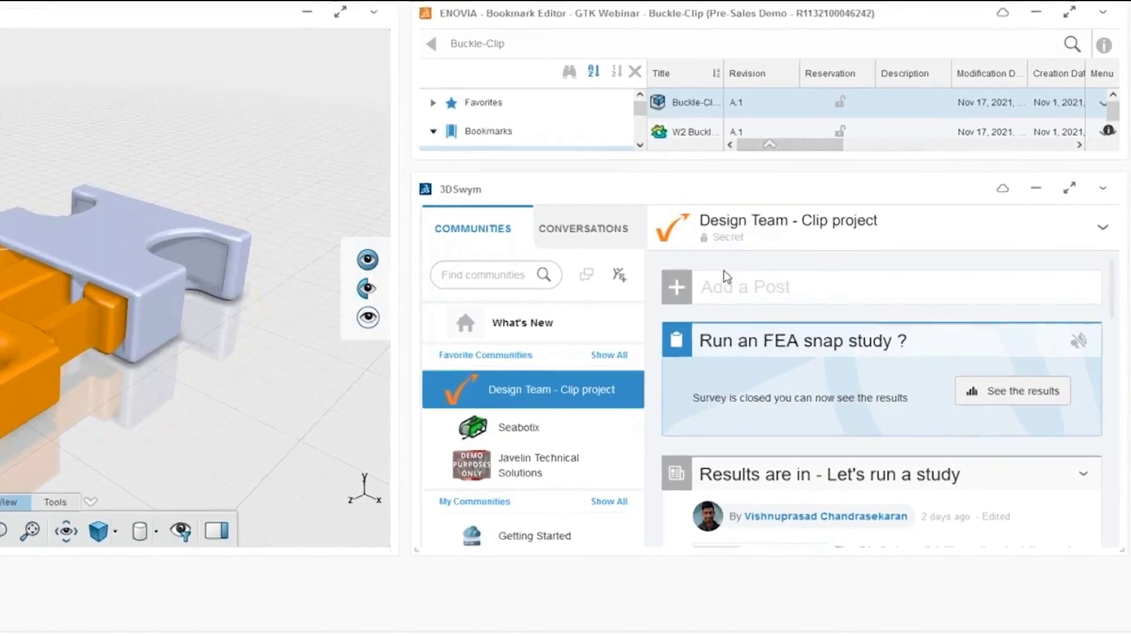
scroll(818, 341, down, 5)
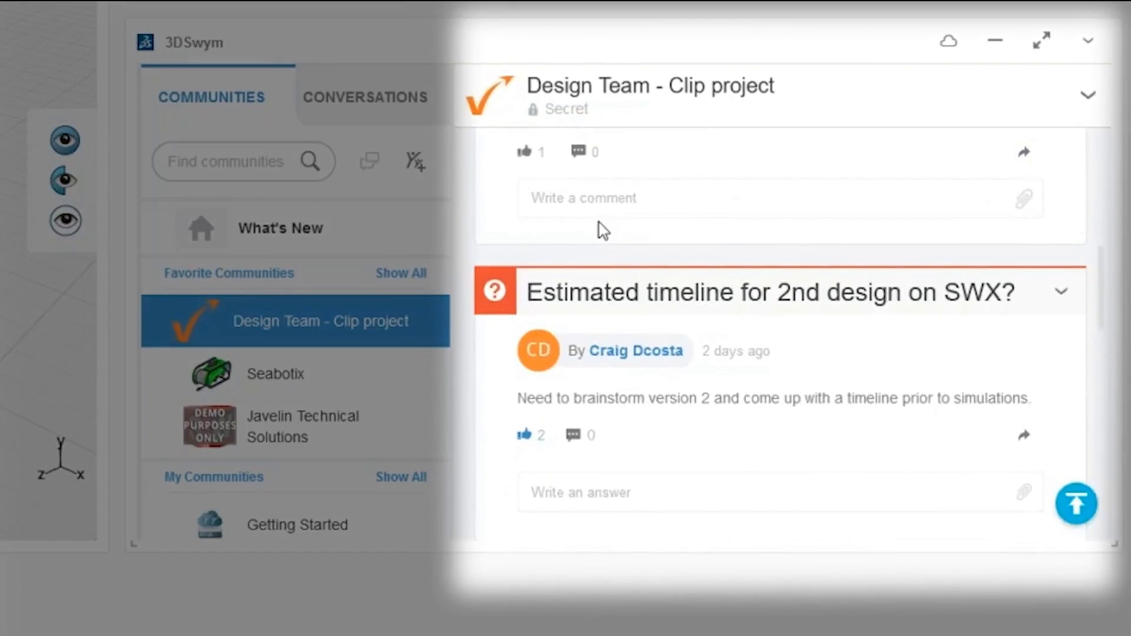
scroll(611, 242, down, 5)
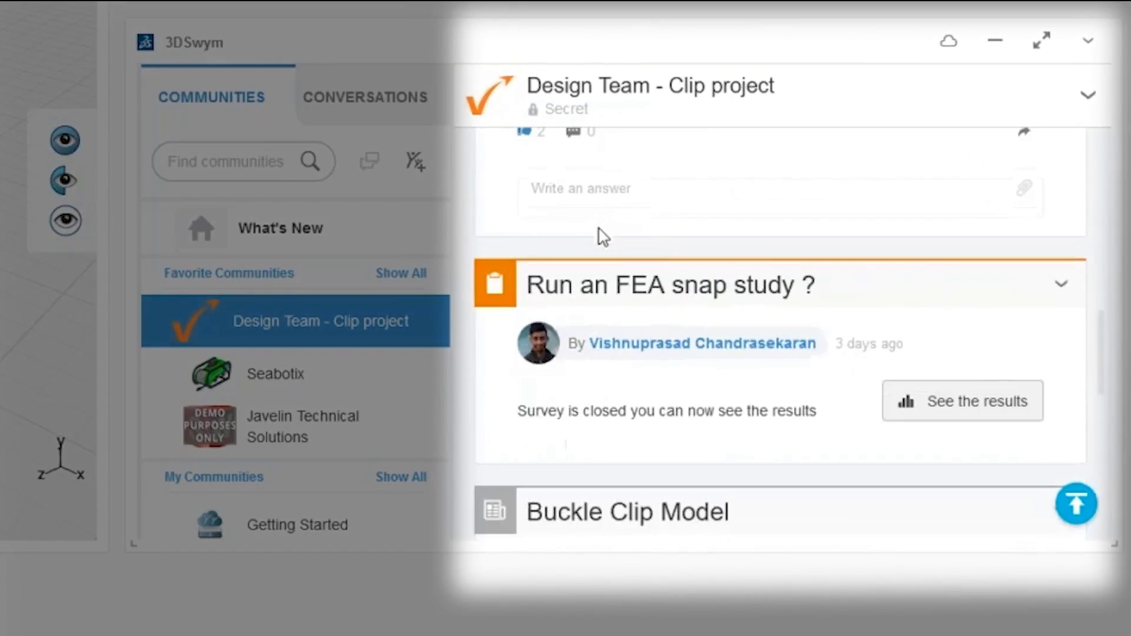
scroll(601, 236, down, 5)
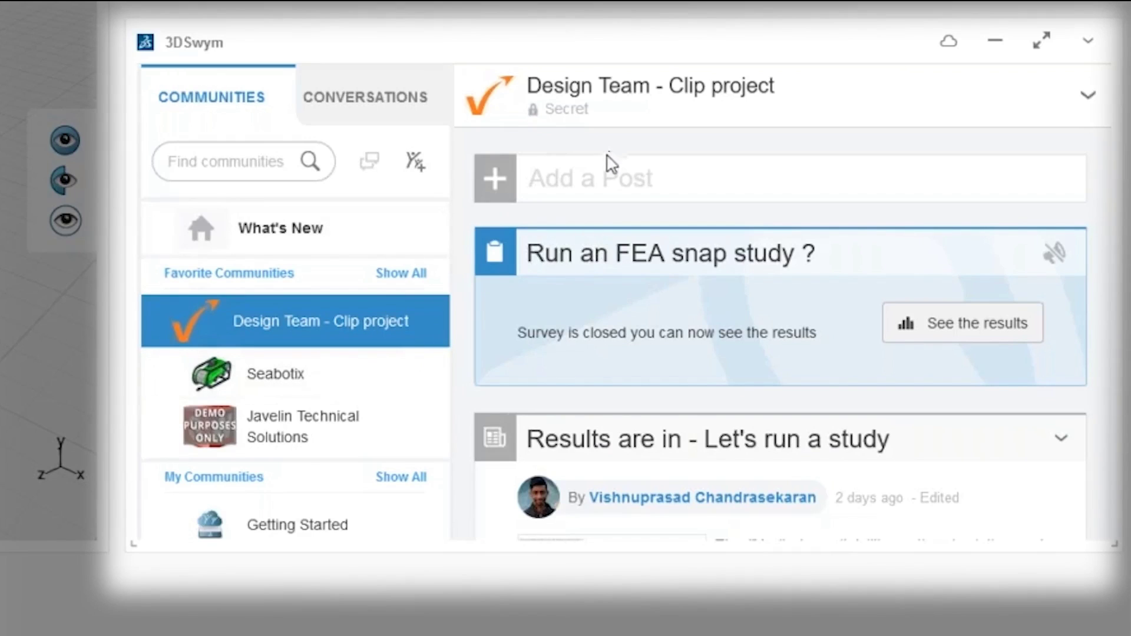
click(958, 307)
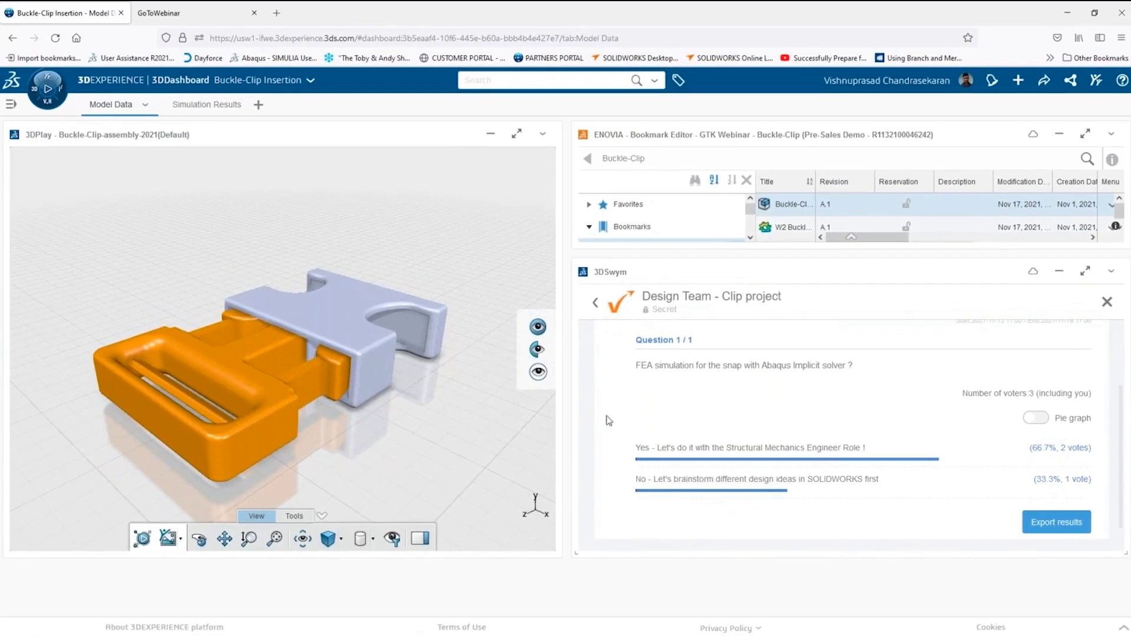
click(1100, 249)
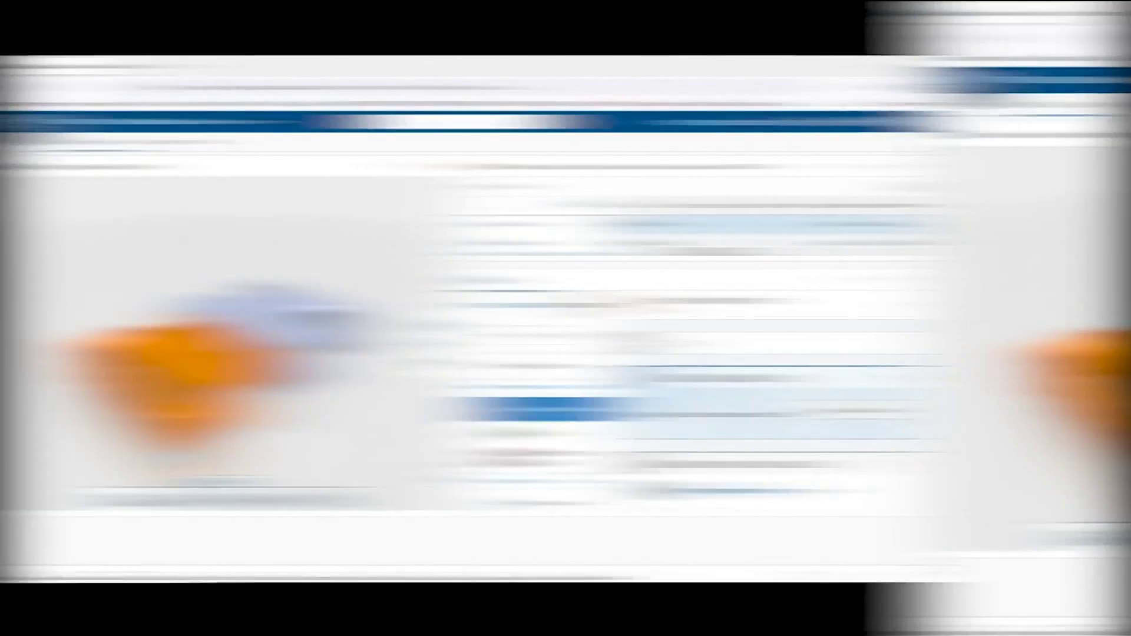
- Switch to SOLIDWORKS and orbit the buckle assembly to an upright view
key(alt+Tab)
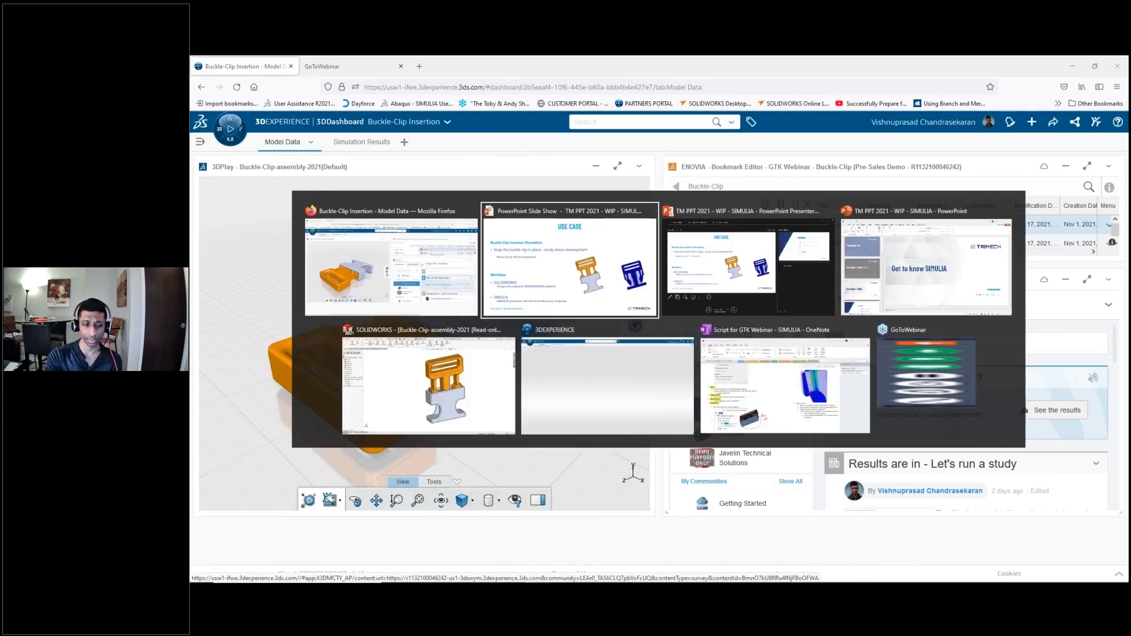
key(alt+Tab)
key(alt+Tab)
key(alt+Tab)
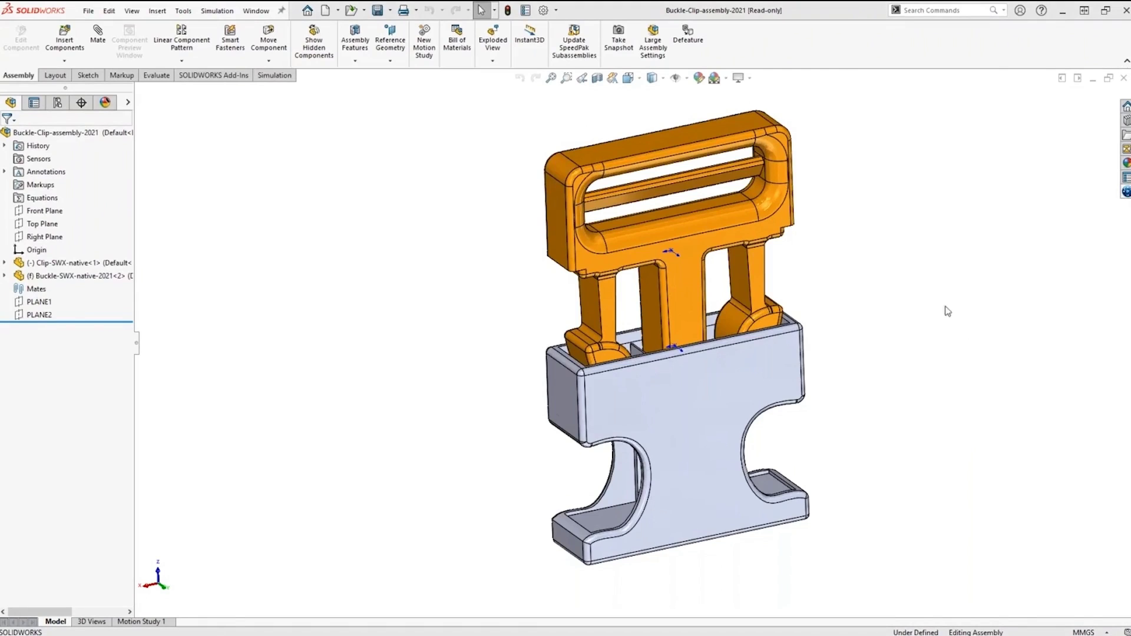
middle_drag(895, 319, 836, 366)
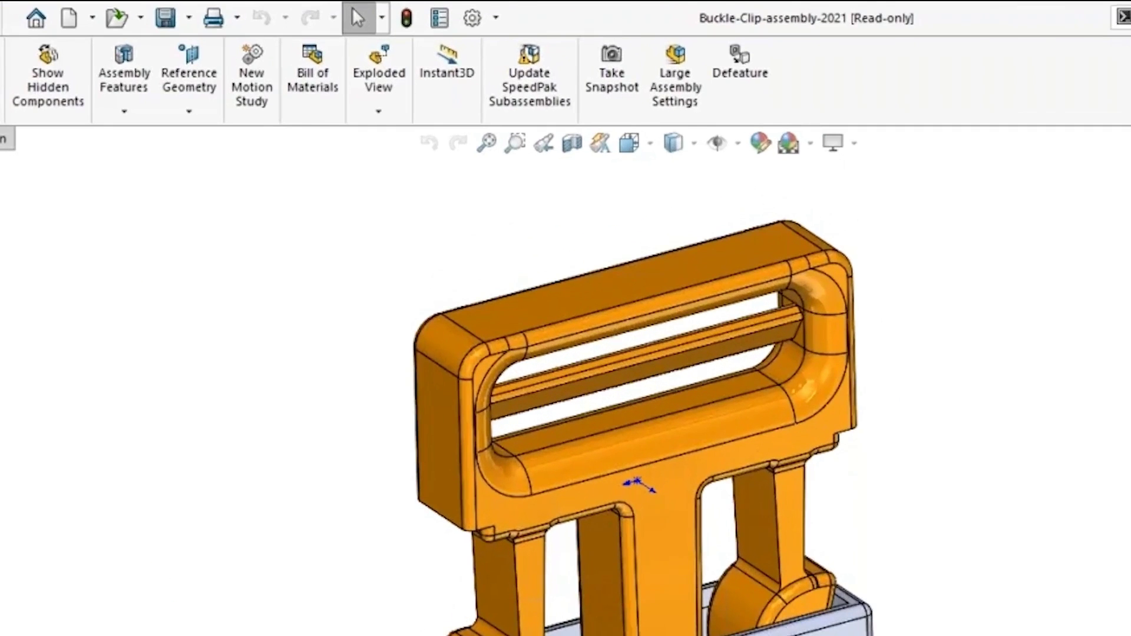
- Review the SOLIDWORKS Add-Ins list and close it without changes
click(495, 18)
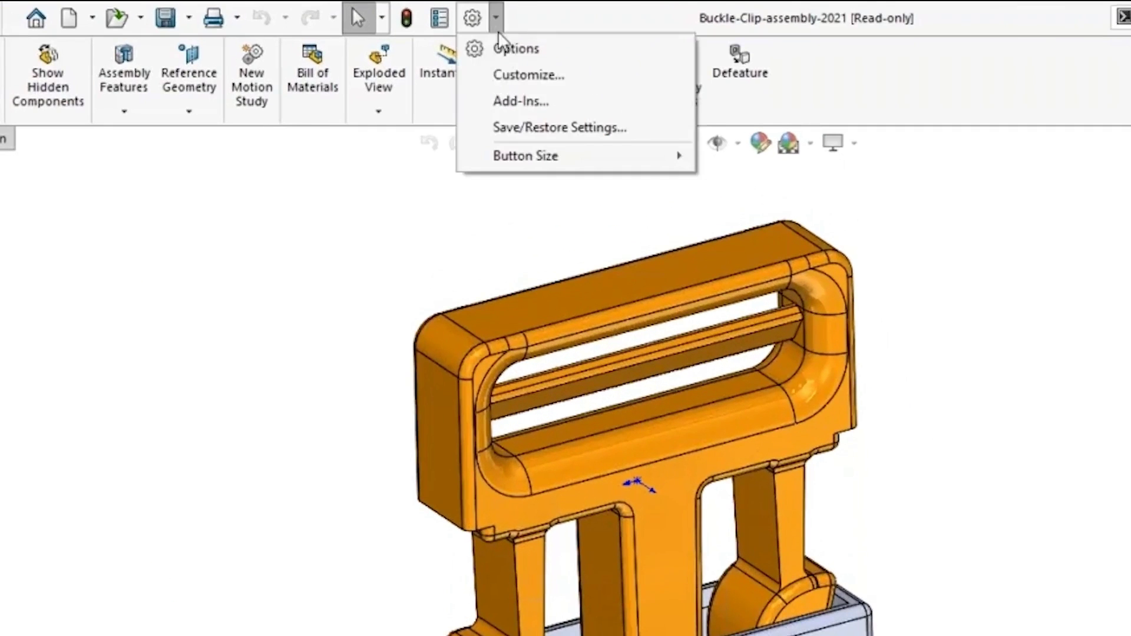
click(501, 99)
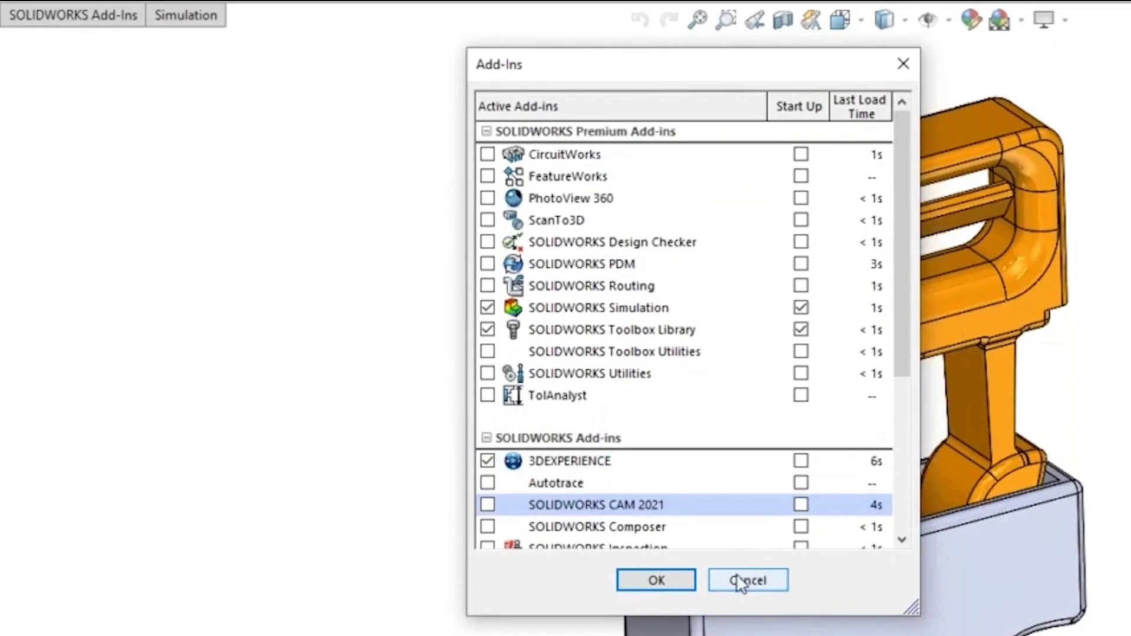
click(763, 579)
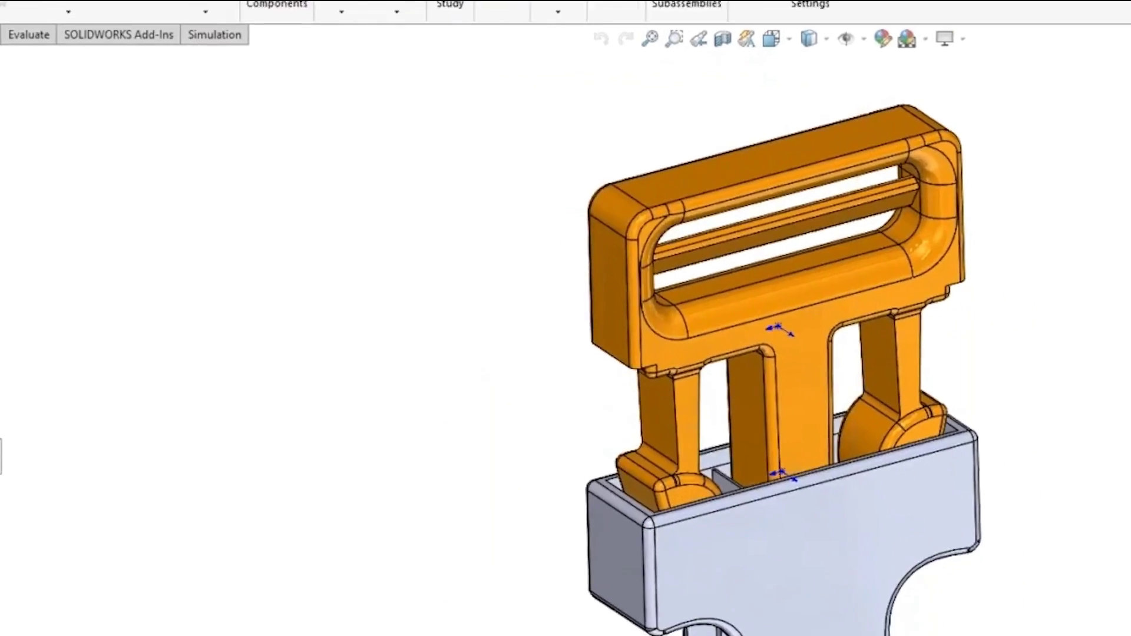
- From the 3DEXPERIENCE task pane, open Save with Options for Buckle-Clip-assembly-2021
click(1125, 190)
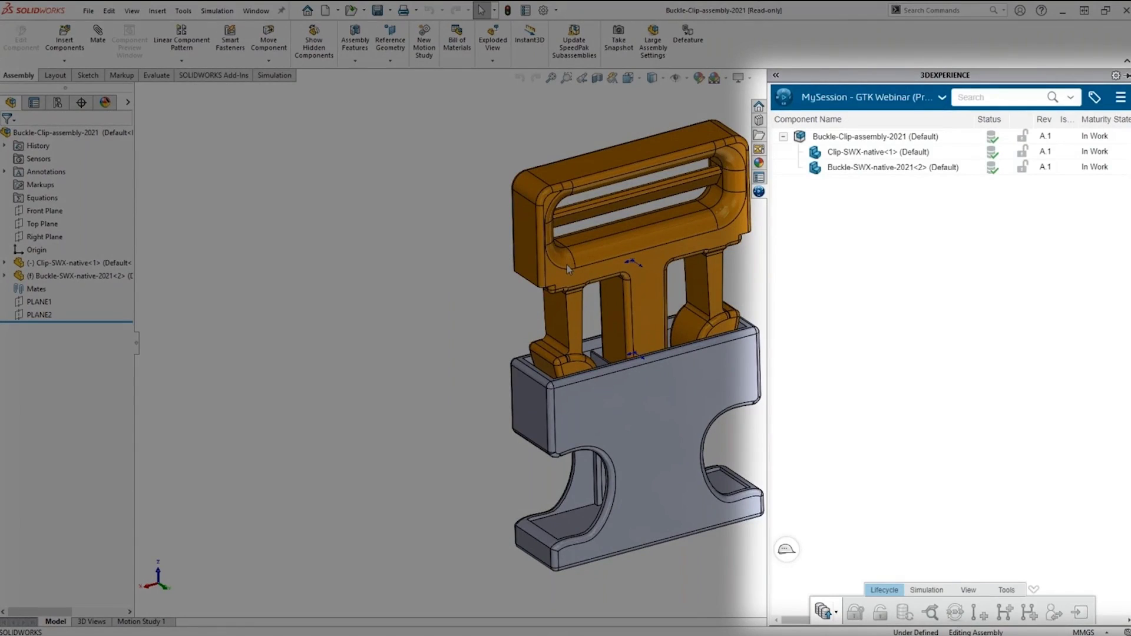
right_click(839, 138)
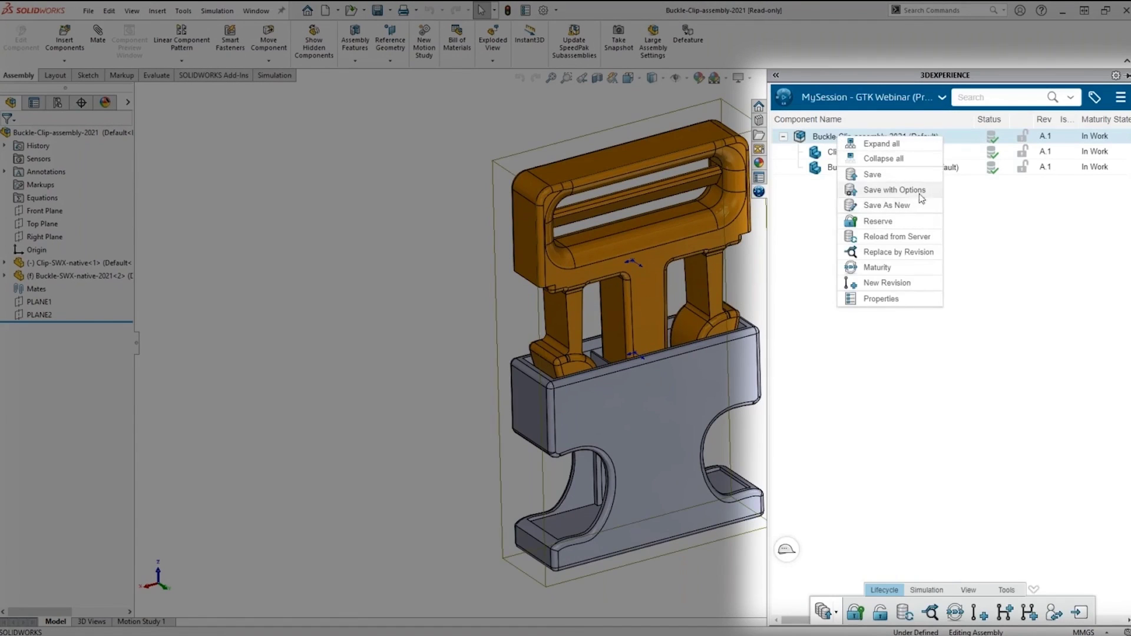
click(872, 190)
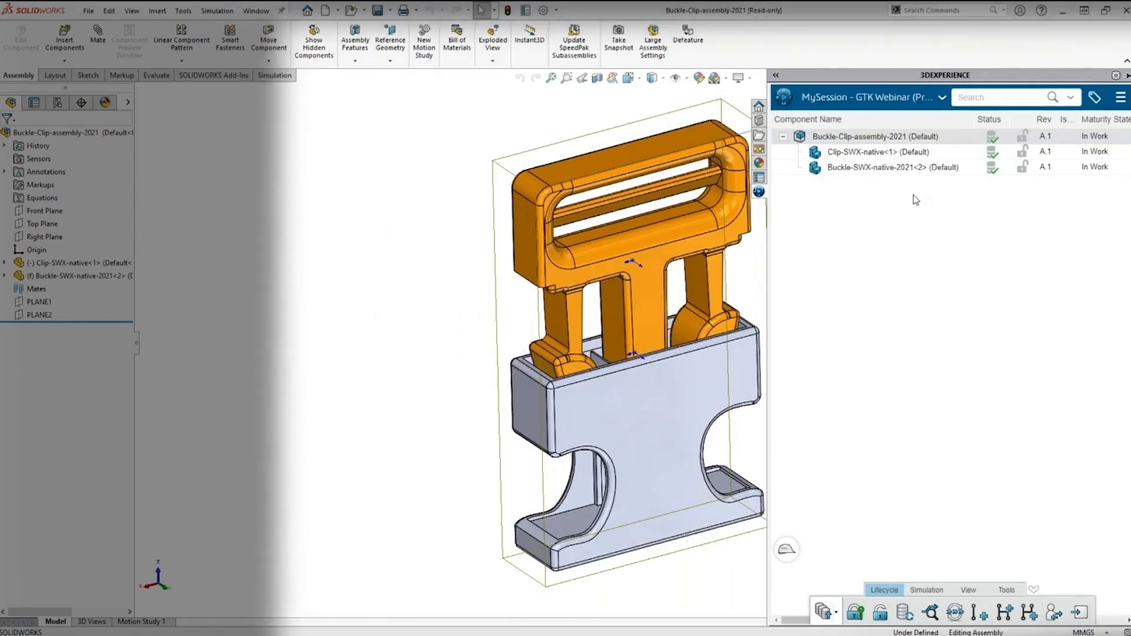
scroll(538, 303, right, 5)
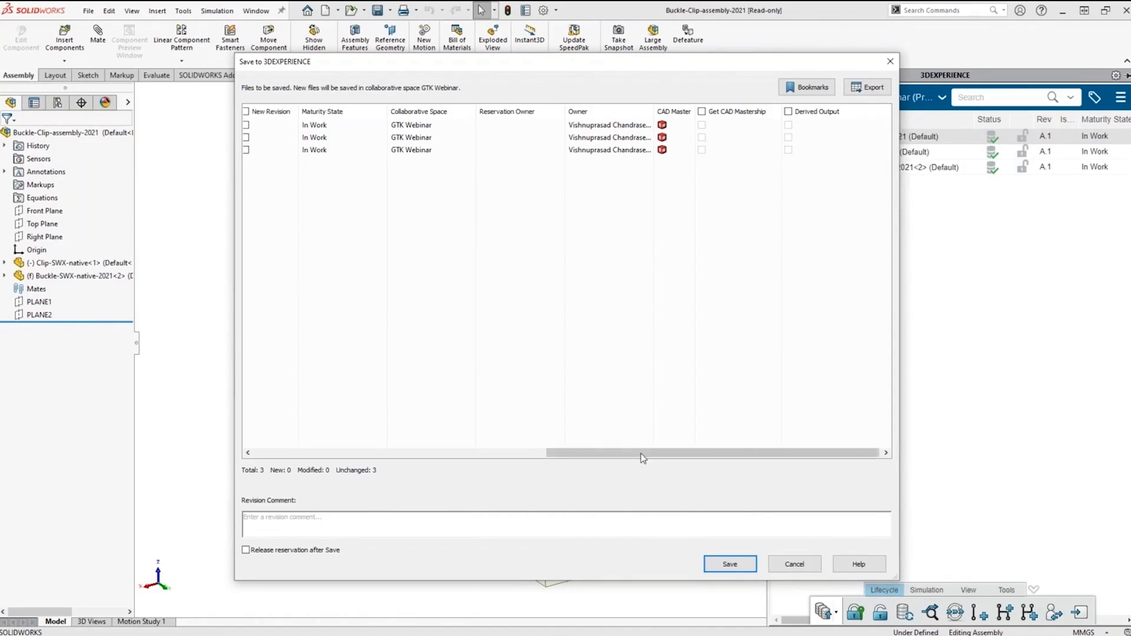
- Scroll across the Save to 3DEXPERIENCE columns, then cancel without saving
drag(644, 454, 405, 454)
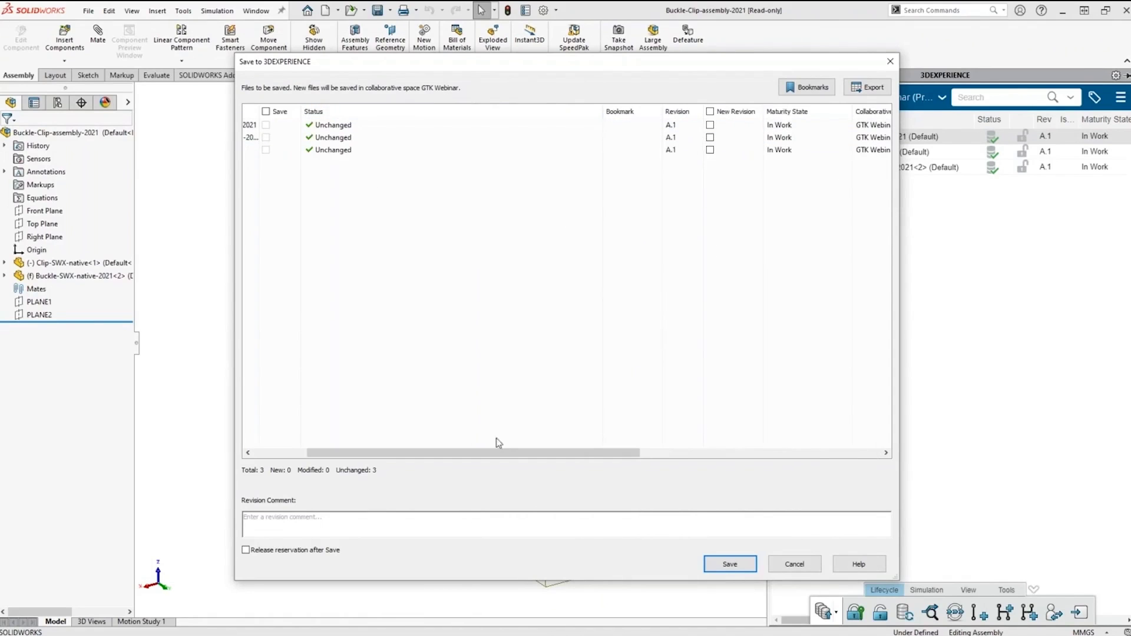
drag(505, 454, 467, 455)
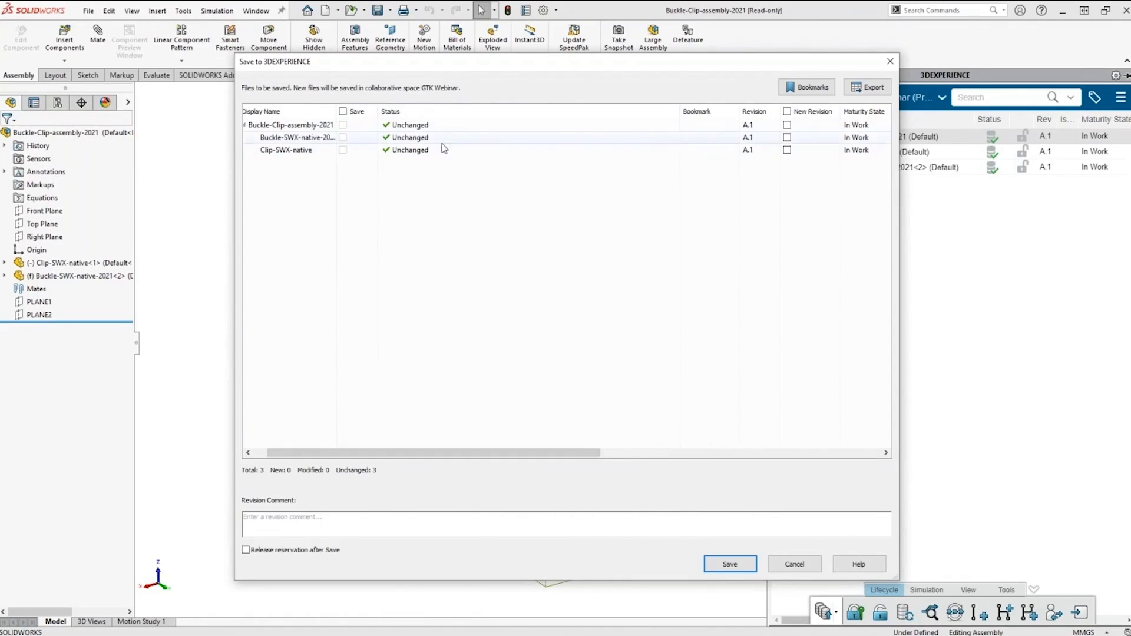
click(788, 568)
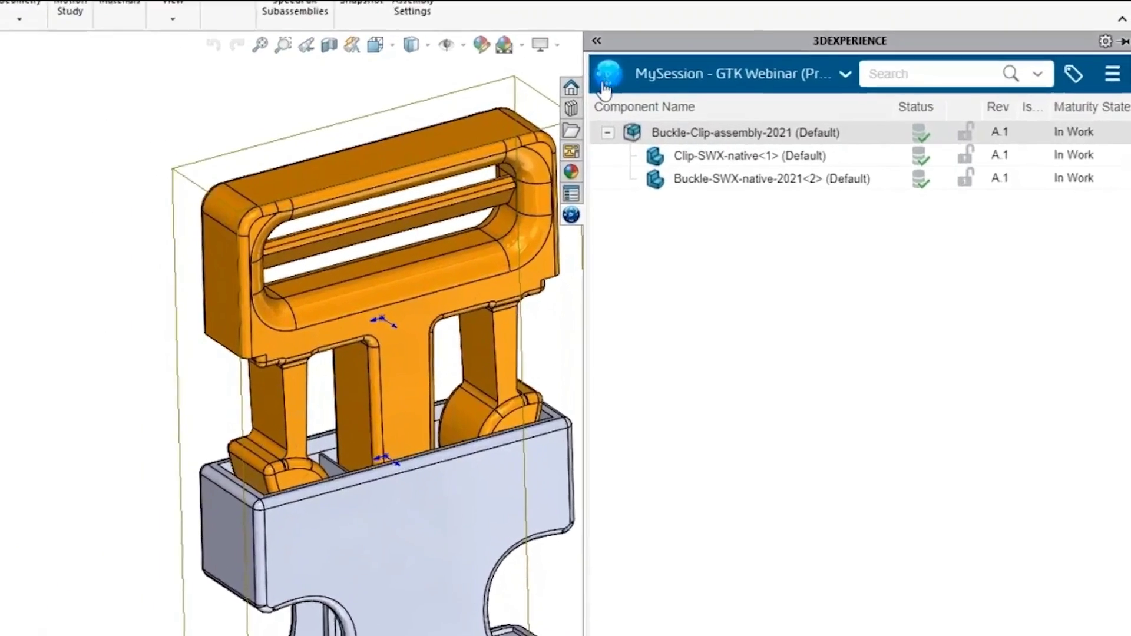
- Search the compass for 'mechanica', launch Mechanical Scenario Creation, and switch to 3DEXPERIENCE
click(762, 96)
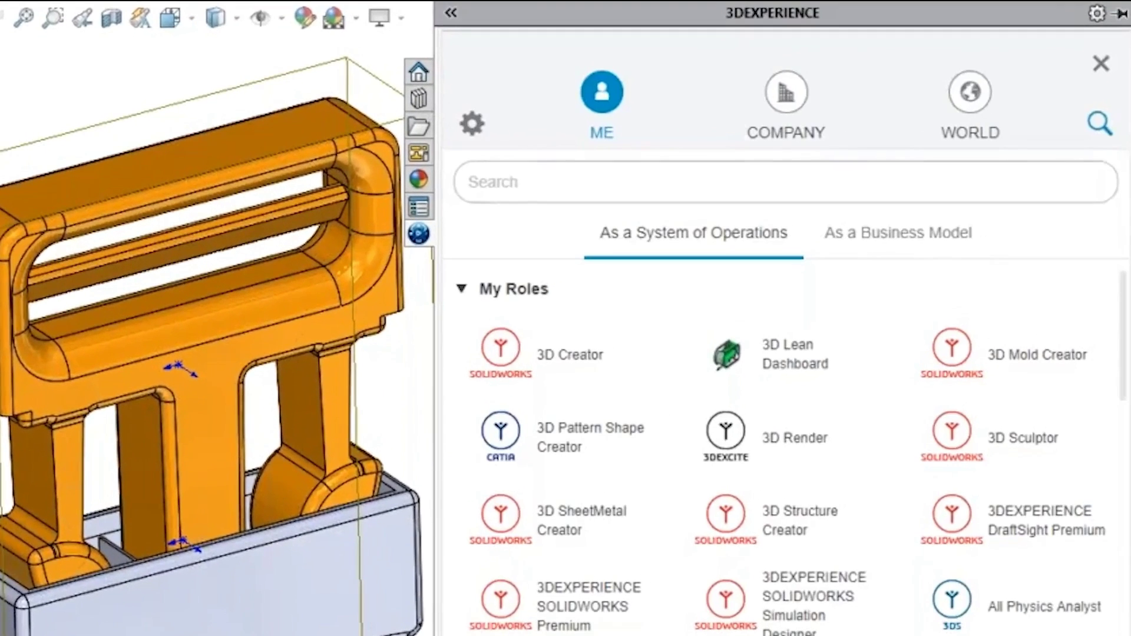
click(970, 169)
text(mechanica)
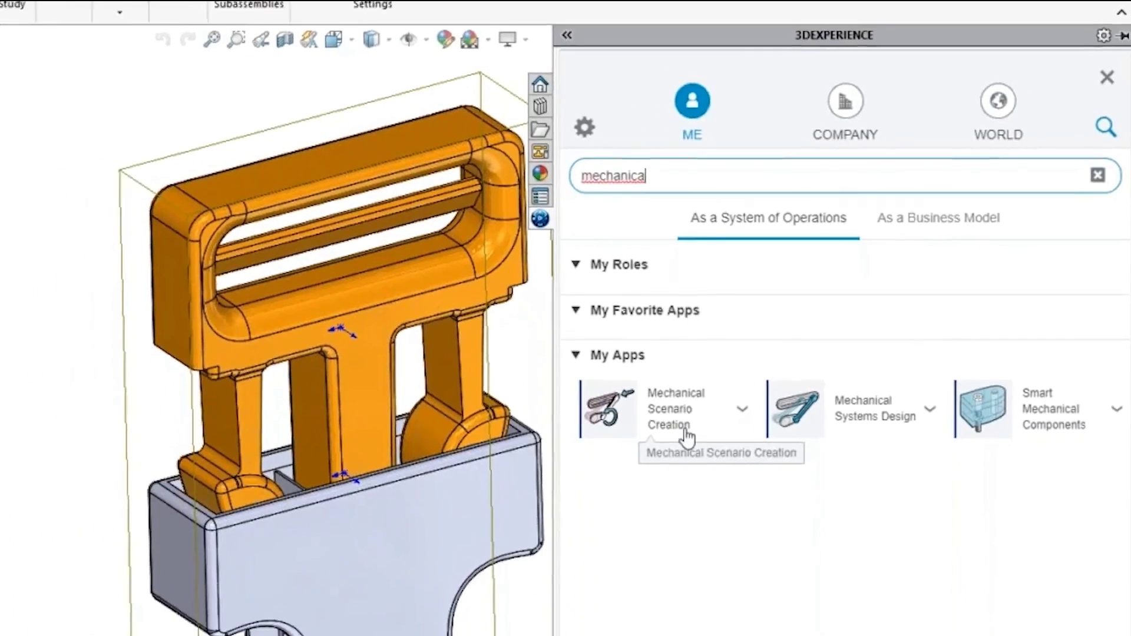
key(alt+Tab)
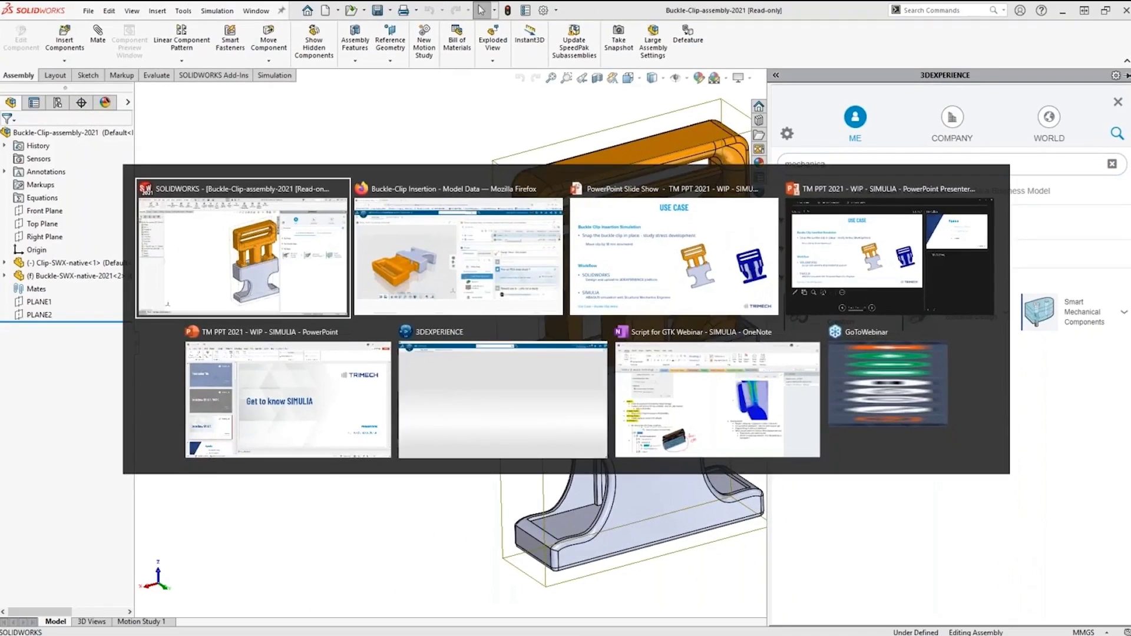
key(alt+Tab)
key(alt+Tab)
key(alt+Tab)
key(alt+Tab)
key(alt+Tab)
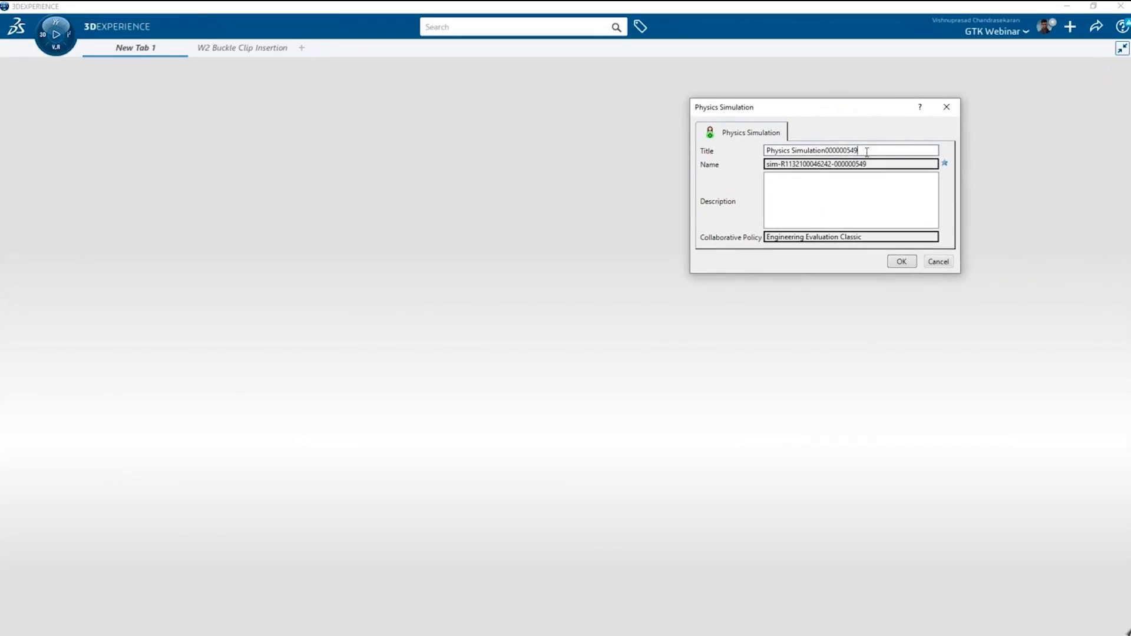
- Create the Physics Simulation titled 'Buckle Clip FEA' with description 'FEA Analysis - Baseline'
click(862, 149)
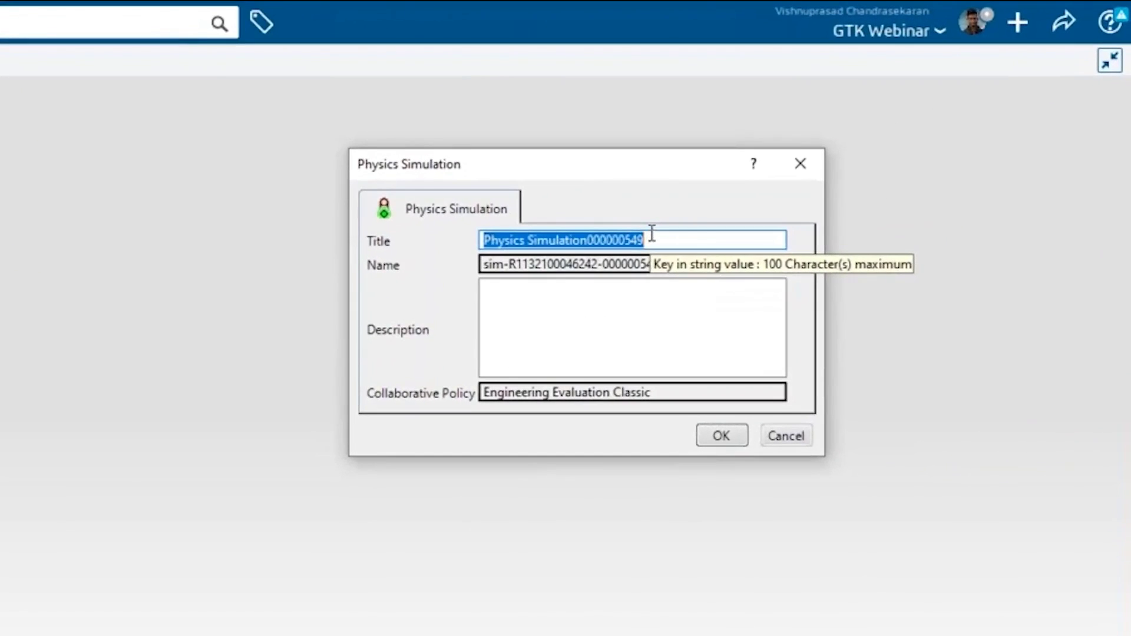
text(Buckle)
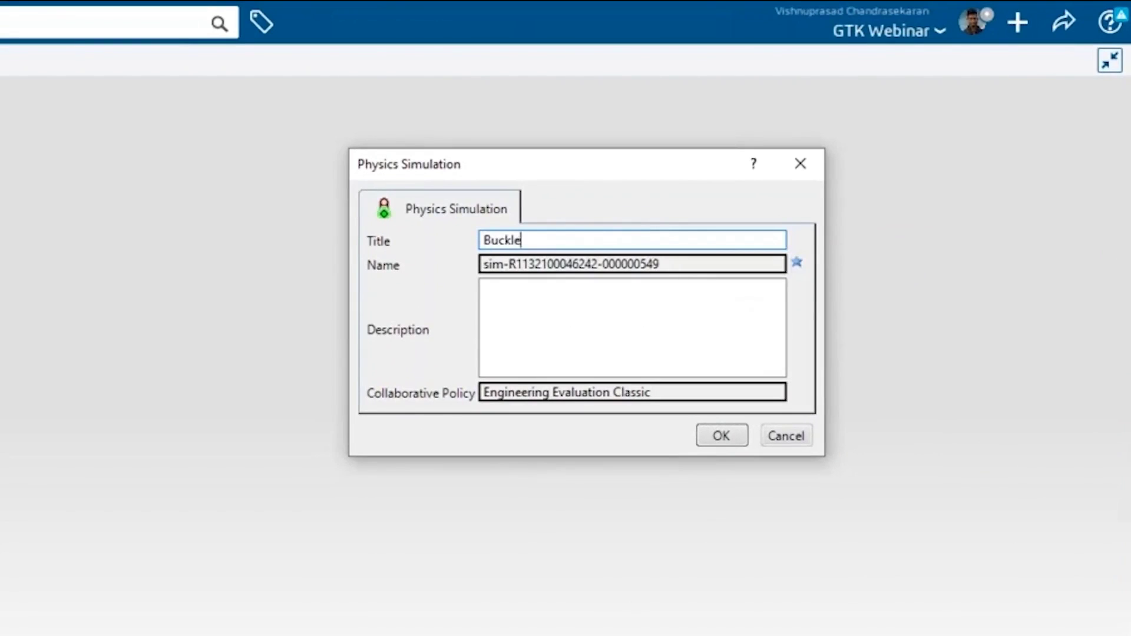
text( Clip FEA)
key(Tab)
text(FEA A)
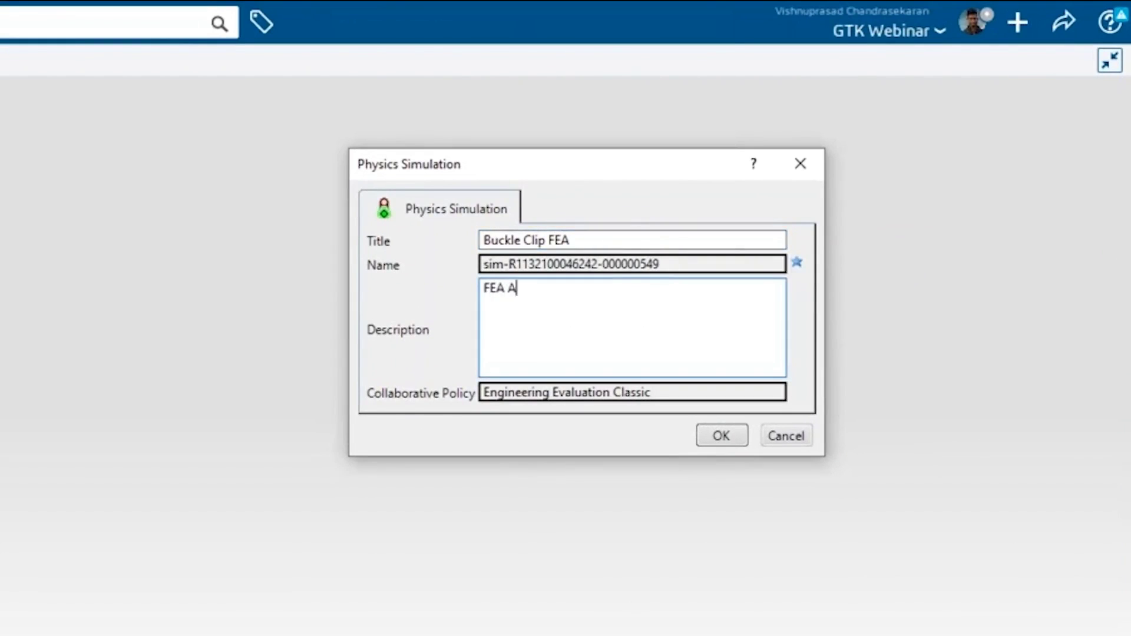
text(nalysis - Baseline)
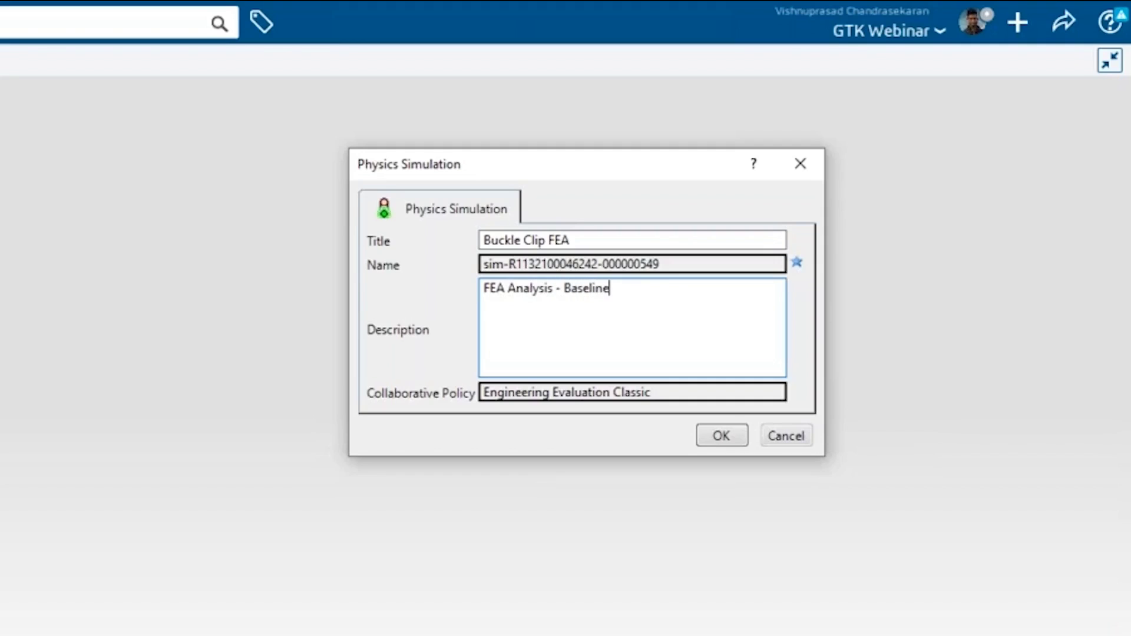
click(732, 432)
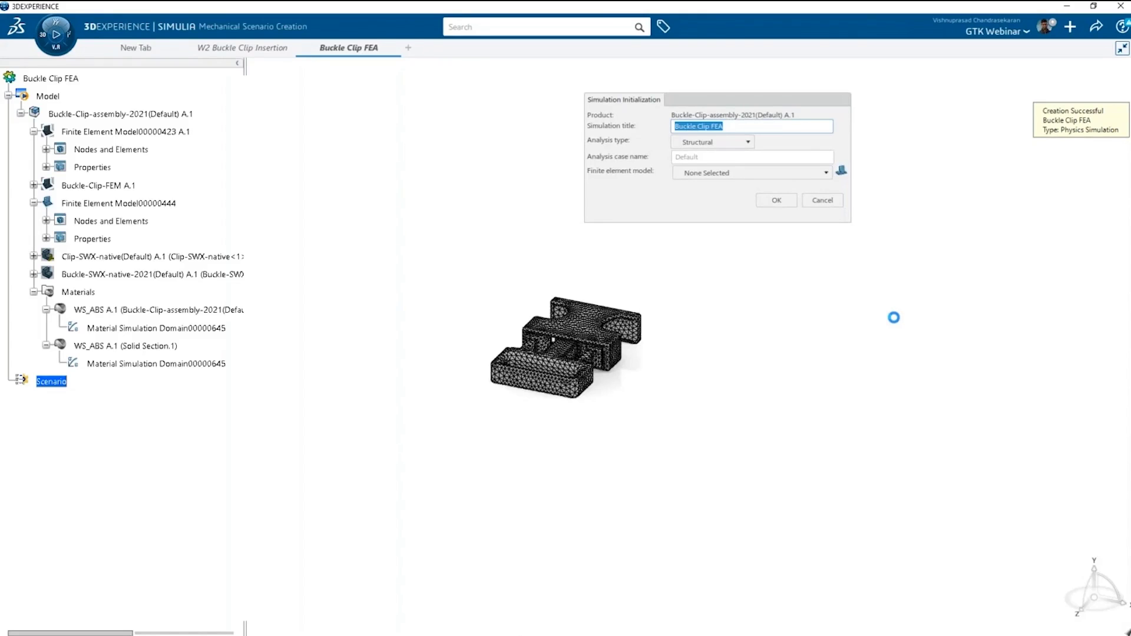
- Keep Structural as the analysis type and name the analysis case 'Baseline'
click(719, 144)
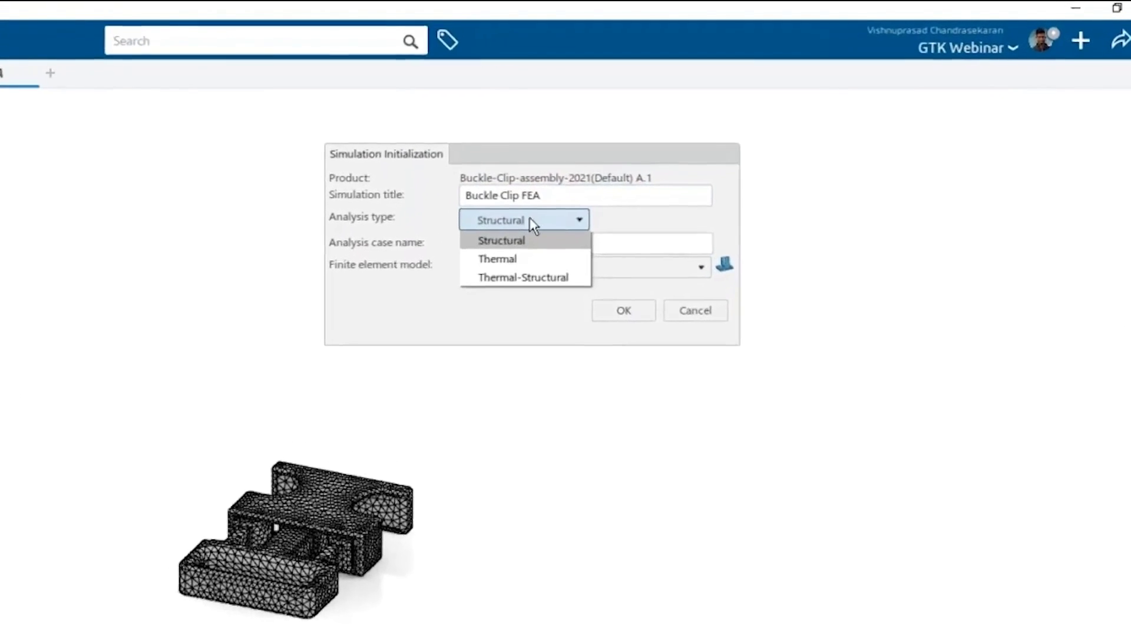
click(532, 222)
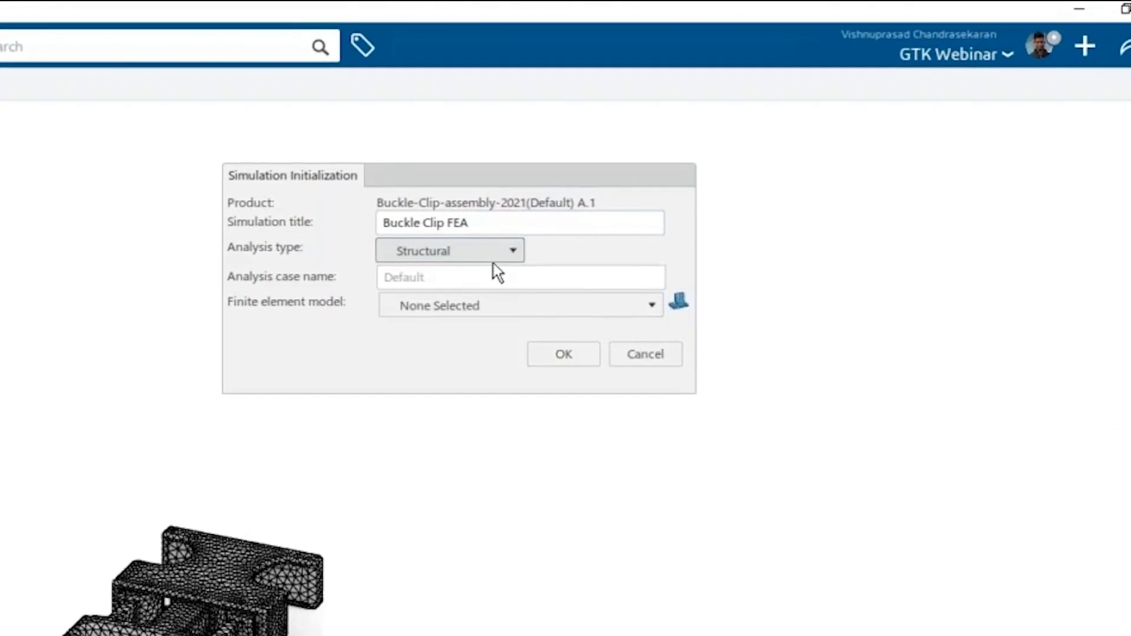
click(460, 278)
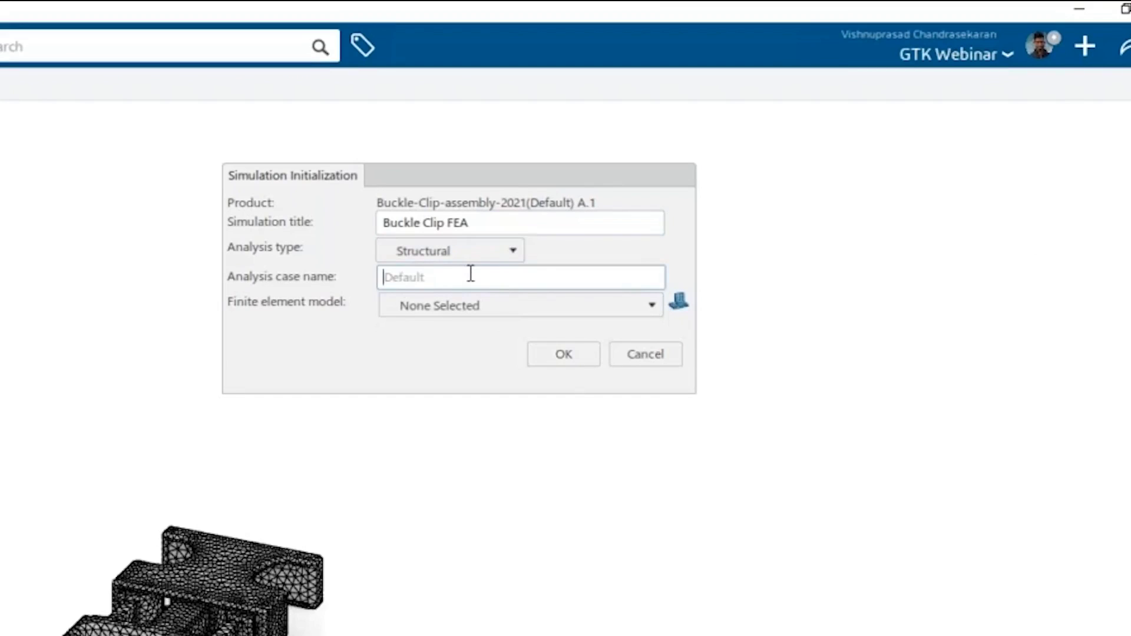
text(Baseline)
- Create a new finite element model, Finite Element Model00000445, for the case
click(678, 302)
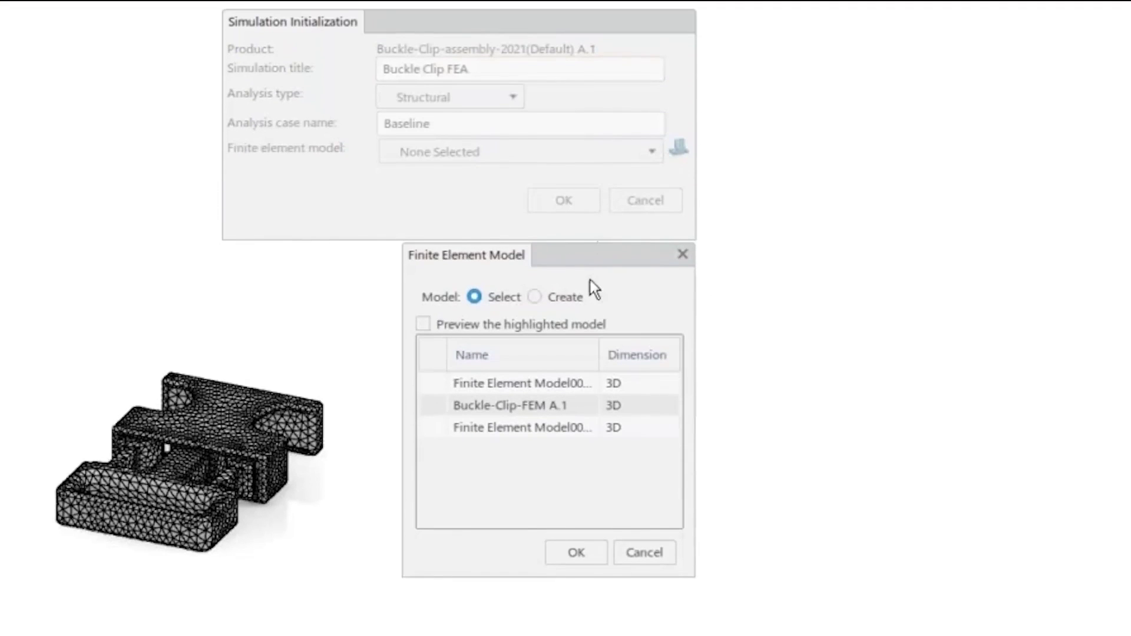
drag(579, 259, 429, 260)
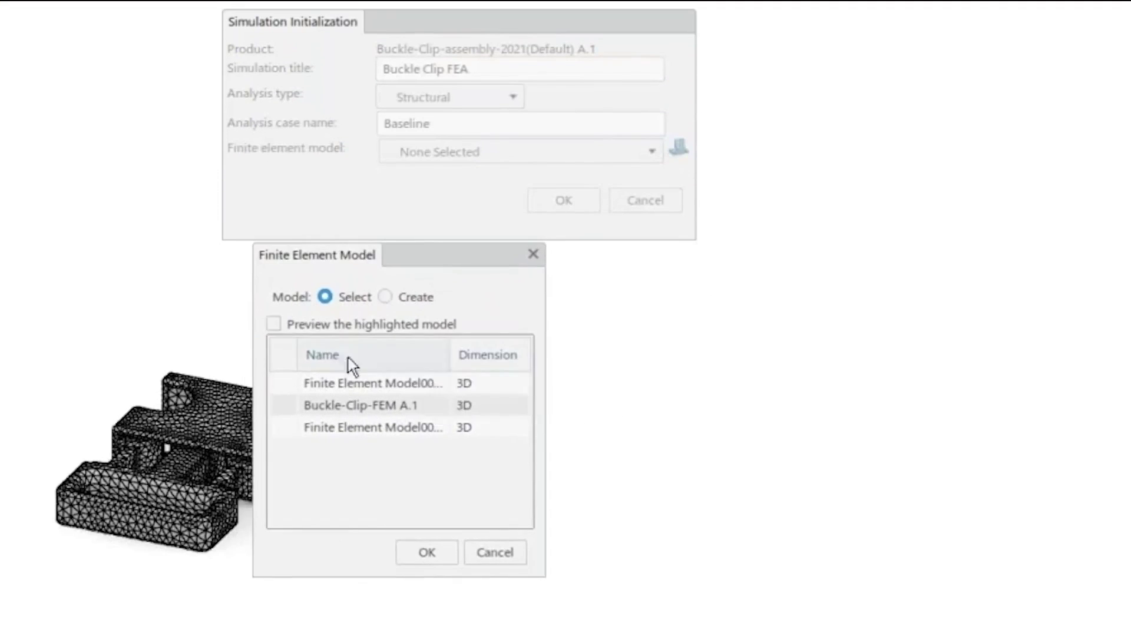
click(413, 298)
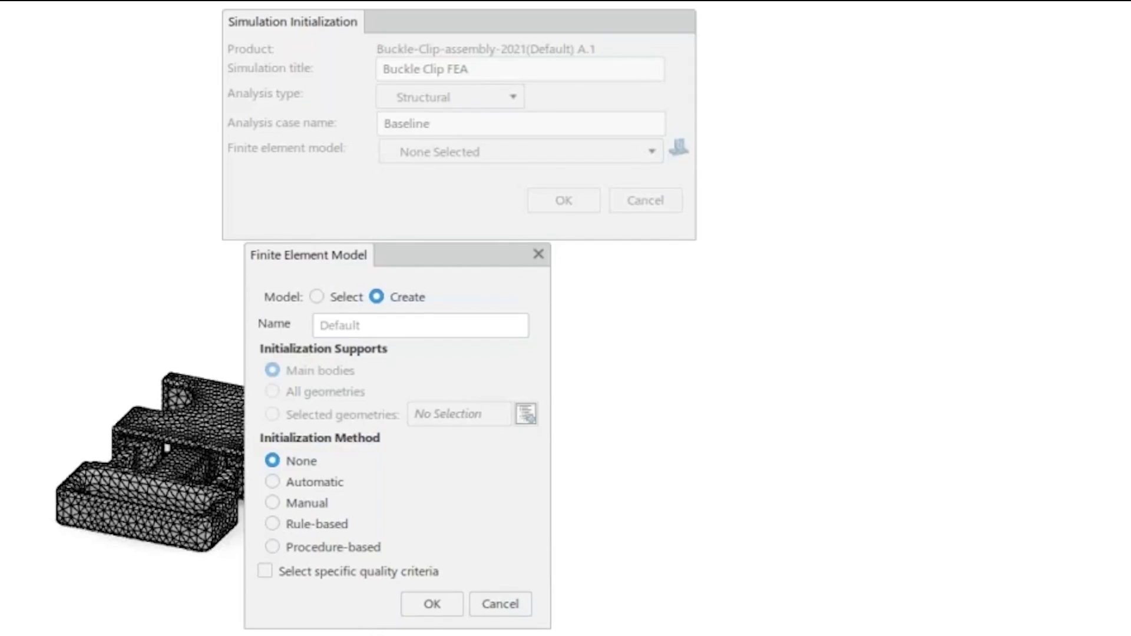
click(422, 609)
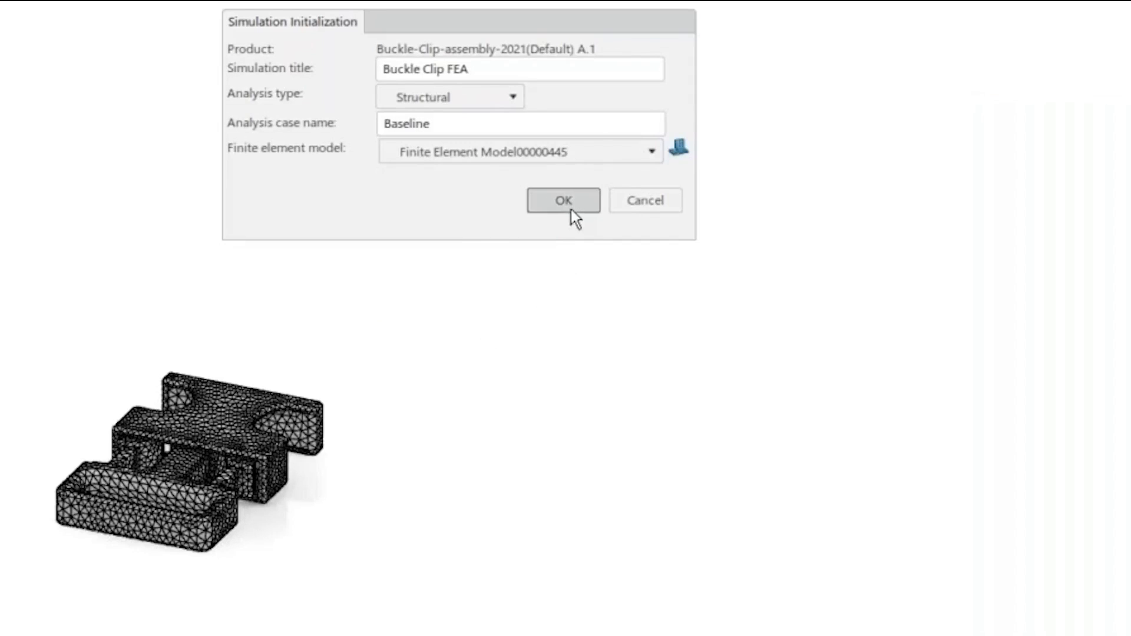
- Confirm the Simulation Initialization settings
click(569, 207)
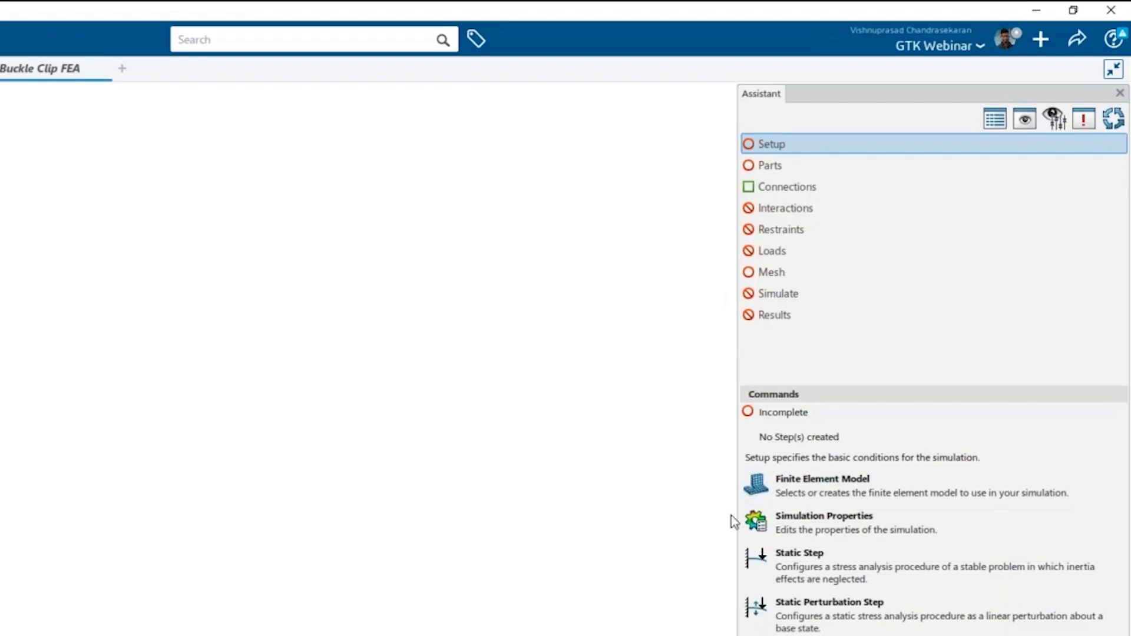
- Add Static Step.1 with Energy Fraction stabilization, checking its advanced options
click(813, 565)
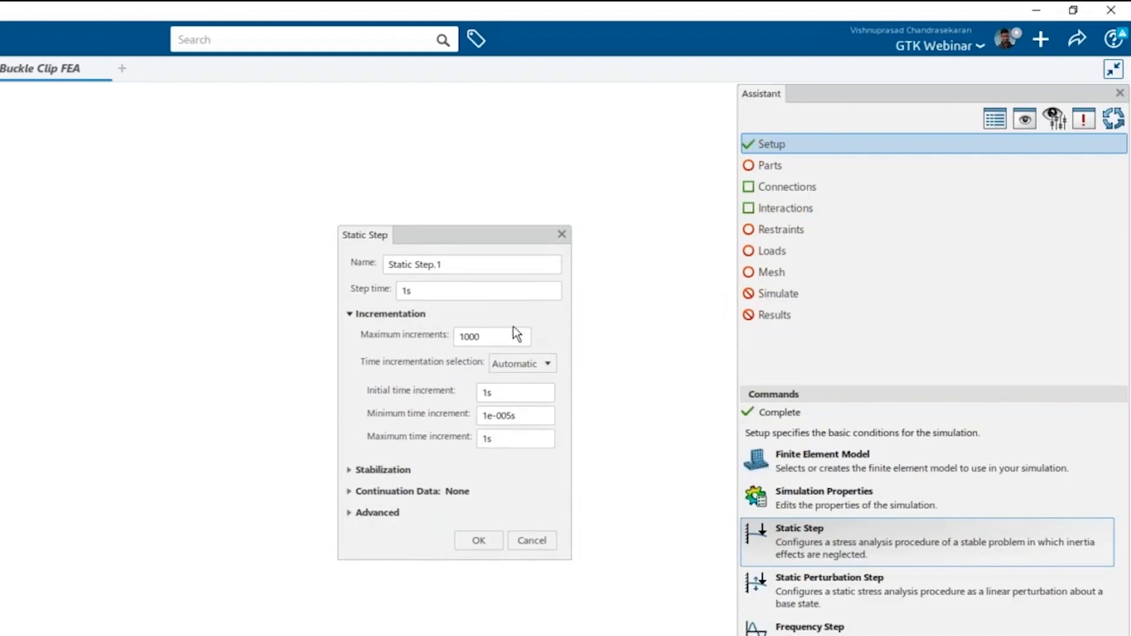
click(383, 469)
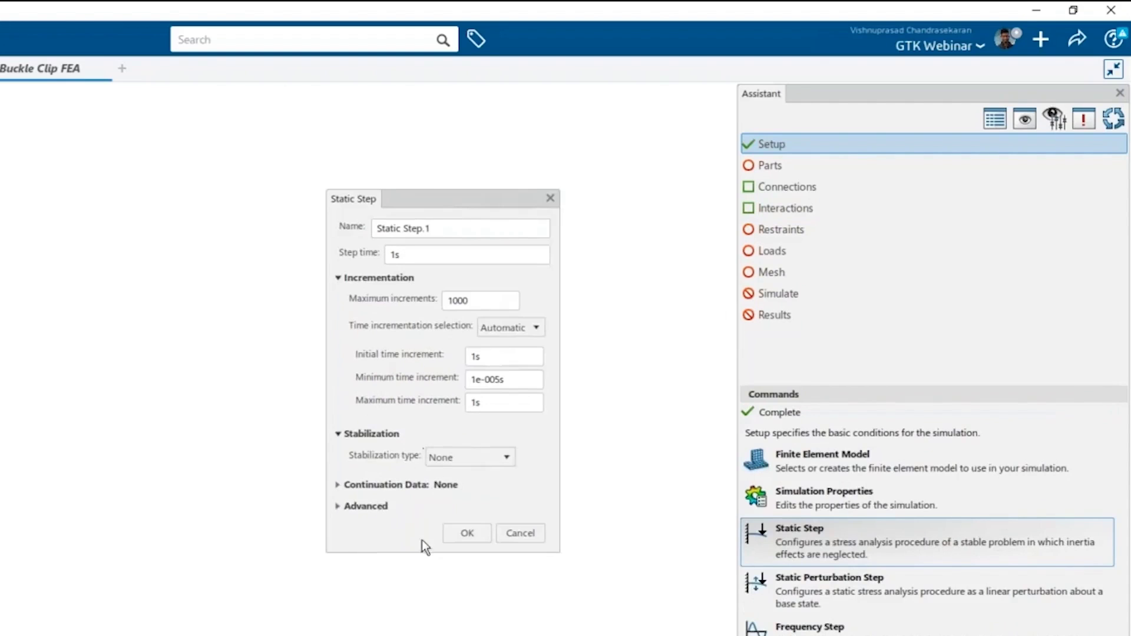
click(458, 460)
click(444, 504)
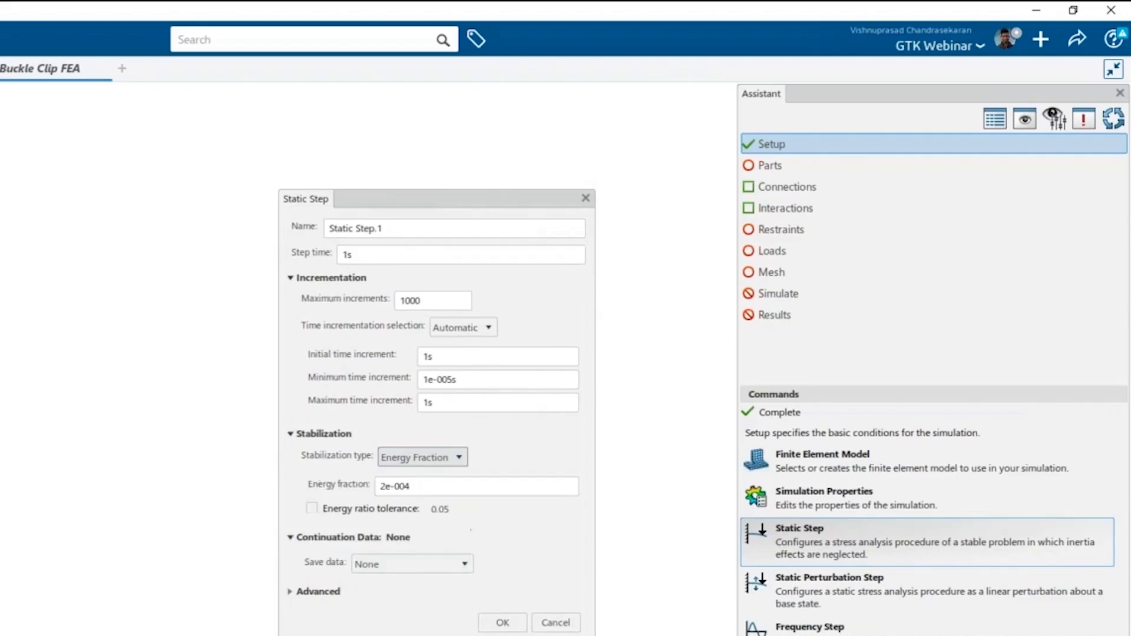
drag(443, 200, 552, 106)
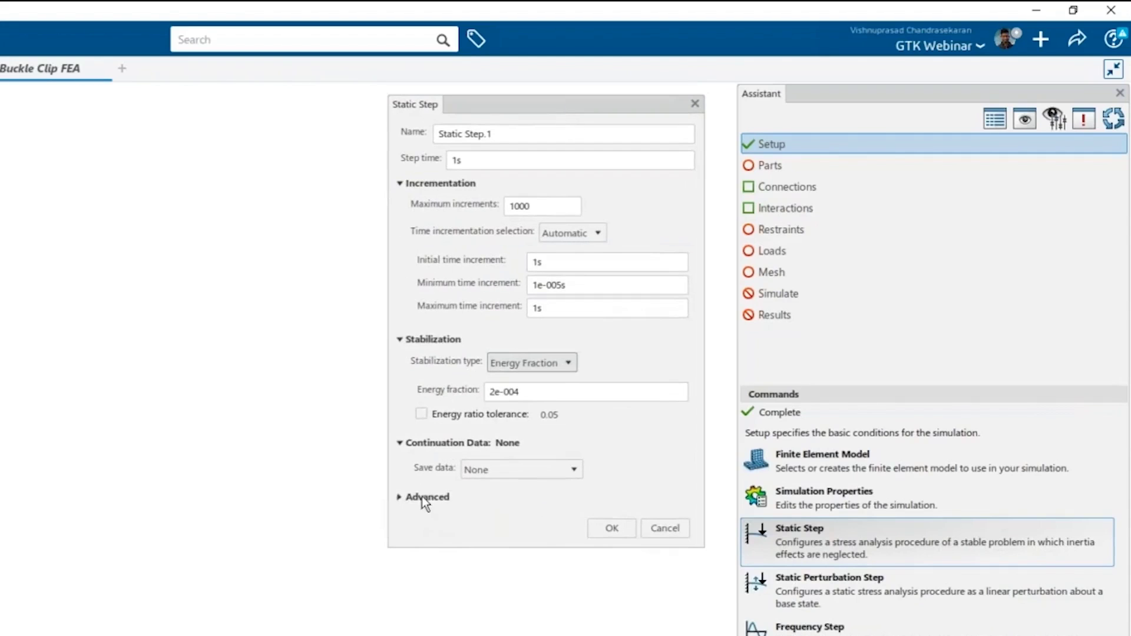
click(424, 498)
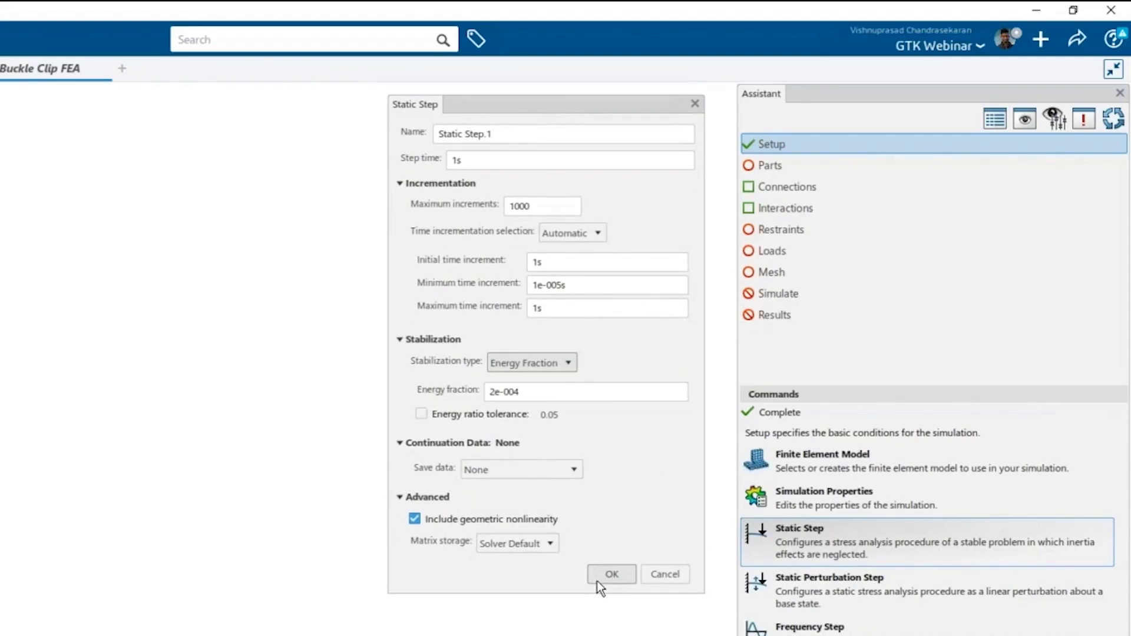
click(616, 574)
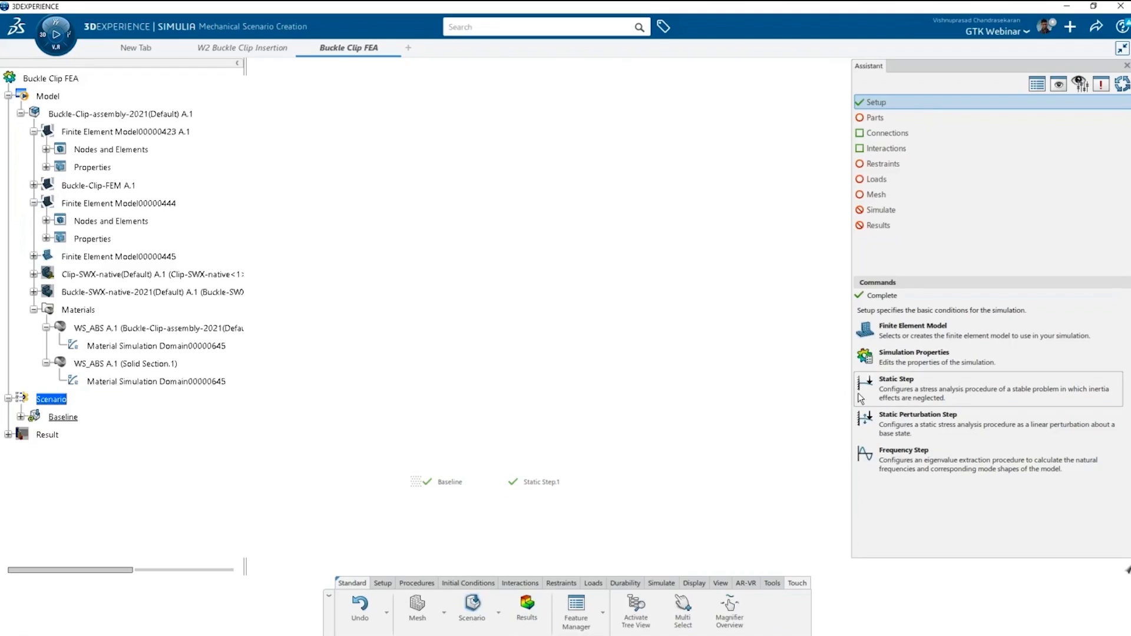
- Begin the Parts setup, keeping both clip and buckle as contributing shapes
click(881, 119)
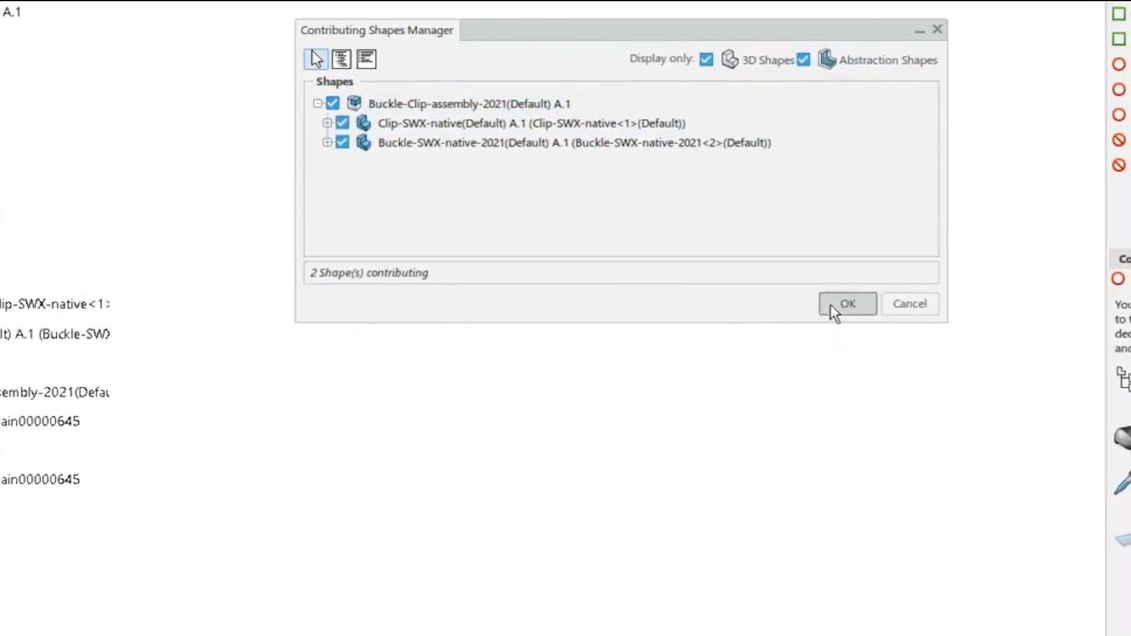
click(851, 303)
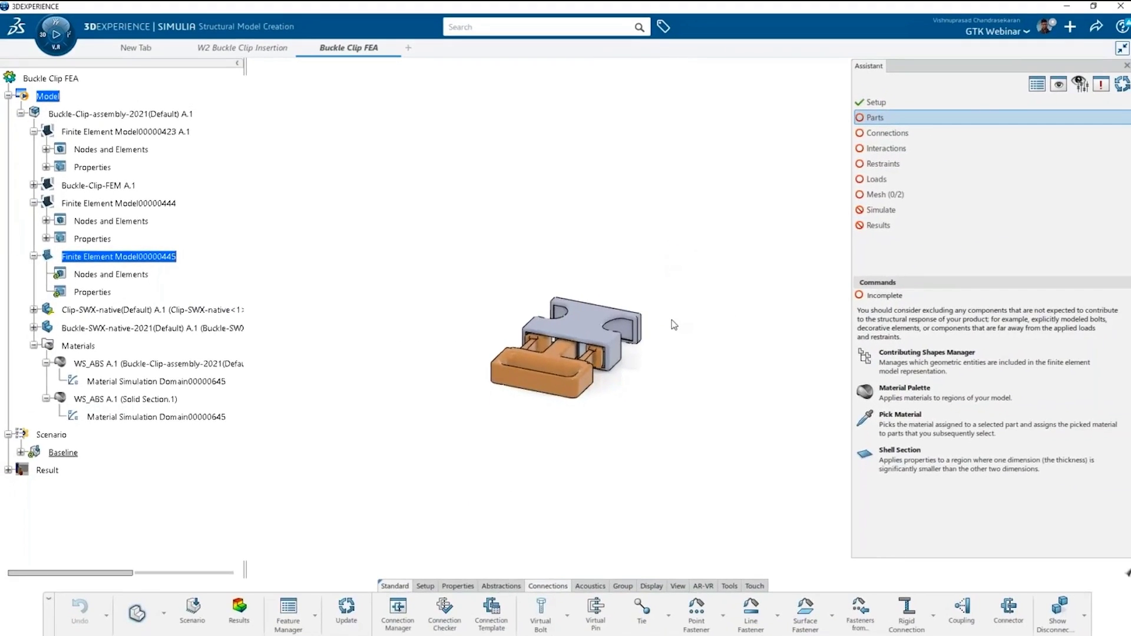